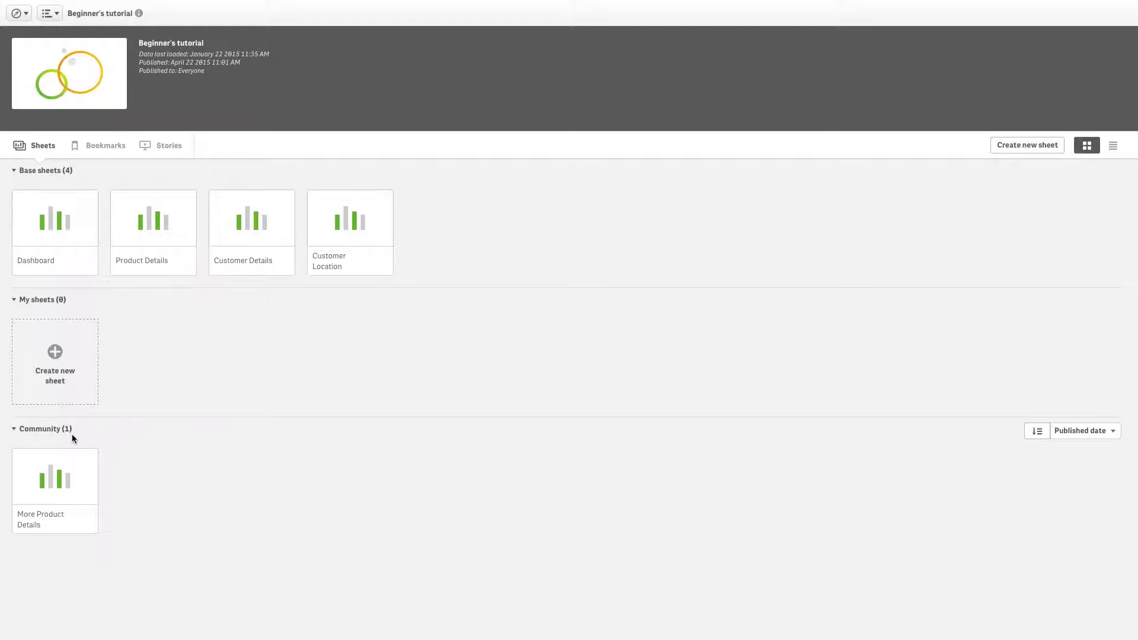
Step: Duplicate the Dashboard sheet as Q1 Product Detail with the Qlik_default_qlikcircles.png thumbnail
{"action": "right_click", "coordinate": [59, 231]}
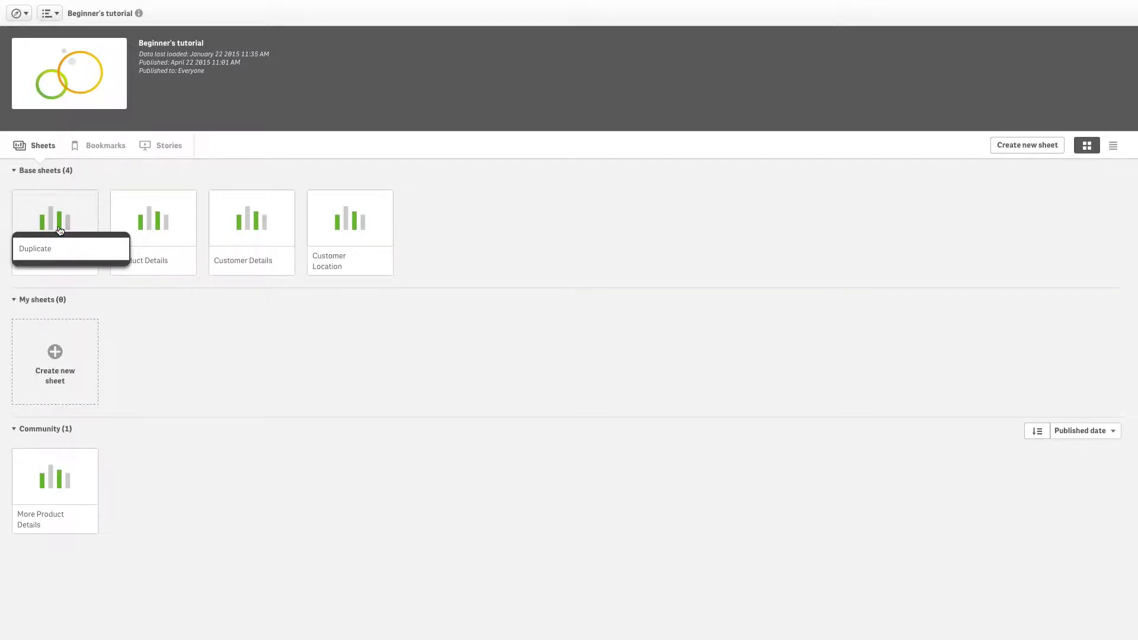
{"action": "left_click", "coordinate": [57, 250]}
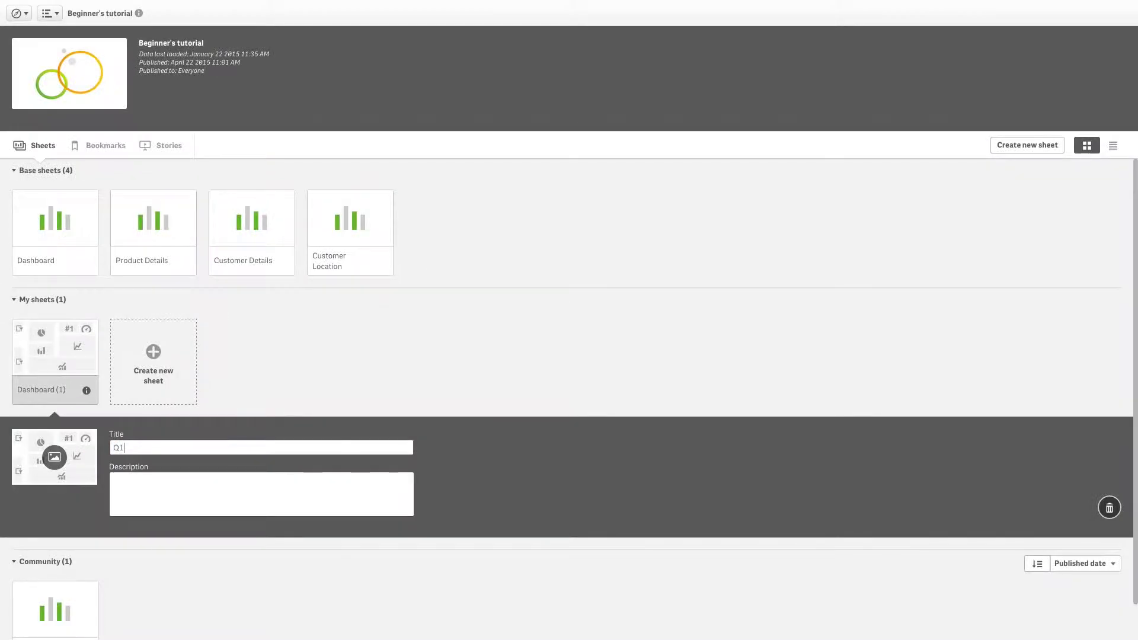
{"action": "type", "text": "Pr"}
{"action": "left_click", "coordinate": [62, 458]}
{"action": "left_click", "coordinate": [122, 181]}
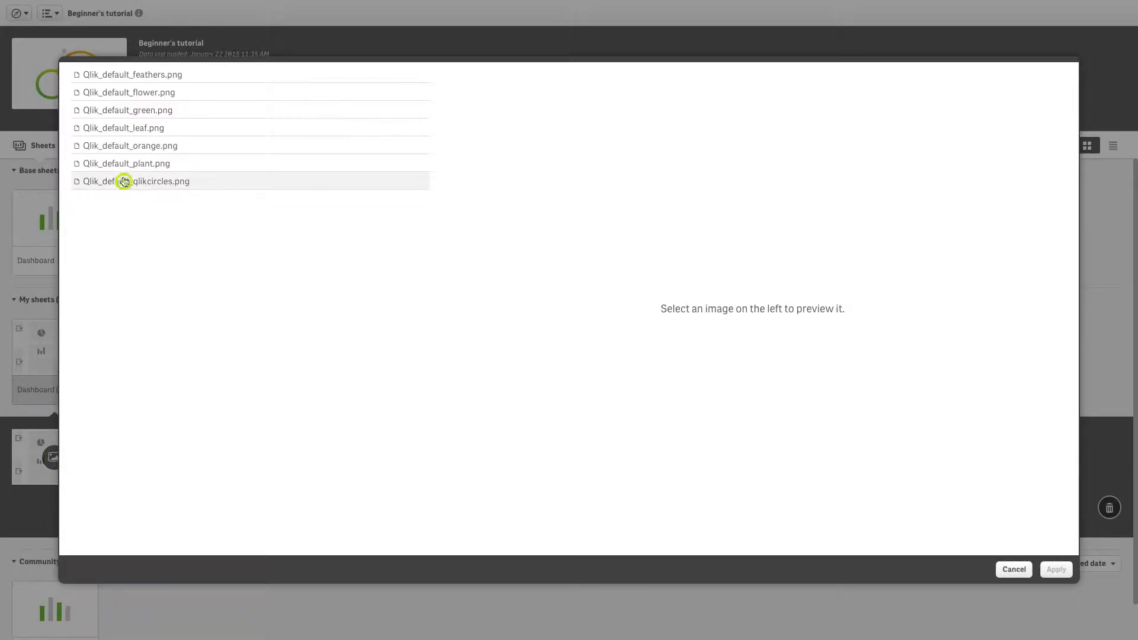
{"action": "left_click", "coordinate": [1057, 569]}
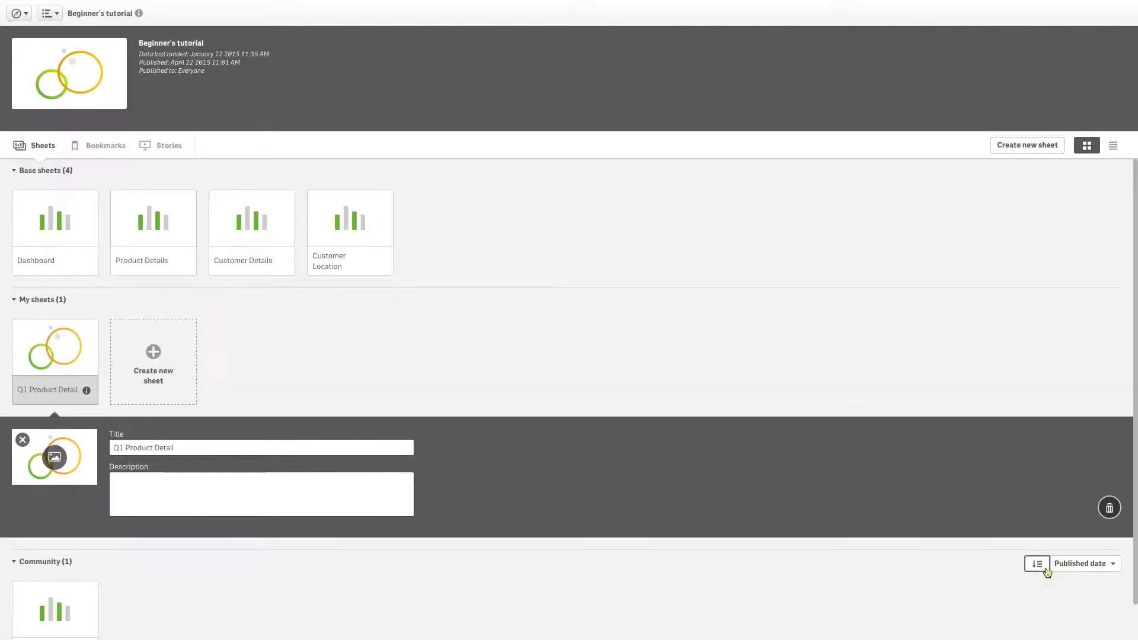
Step: On Q1 Product Detail, convert the Quarterly Trend line chart into a bar chart
{"action": "left_click", "coordinate": [57, 353]}
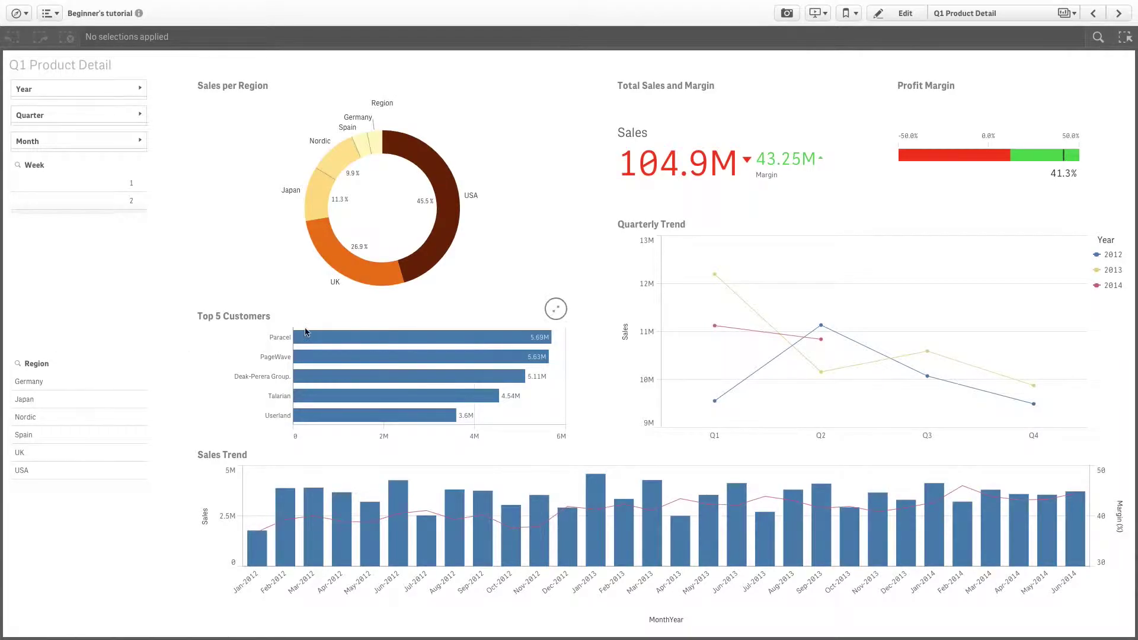
{"action": "left_click", "coordinate": [893, 15]}
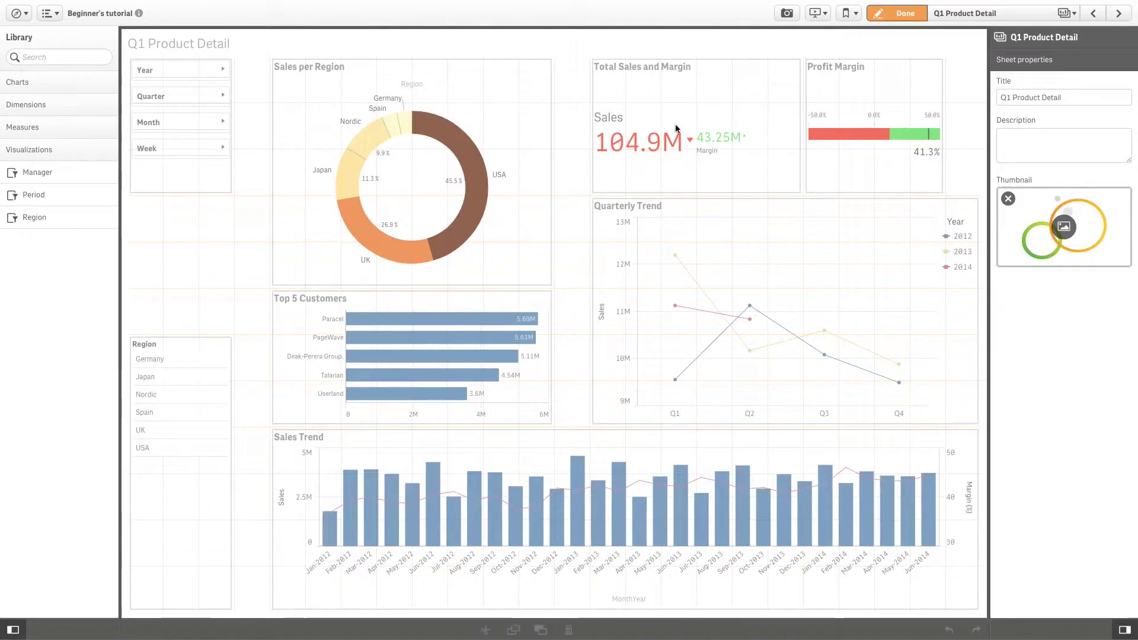
{"action": "left_click", "coordinate": [18, 83]}
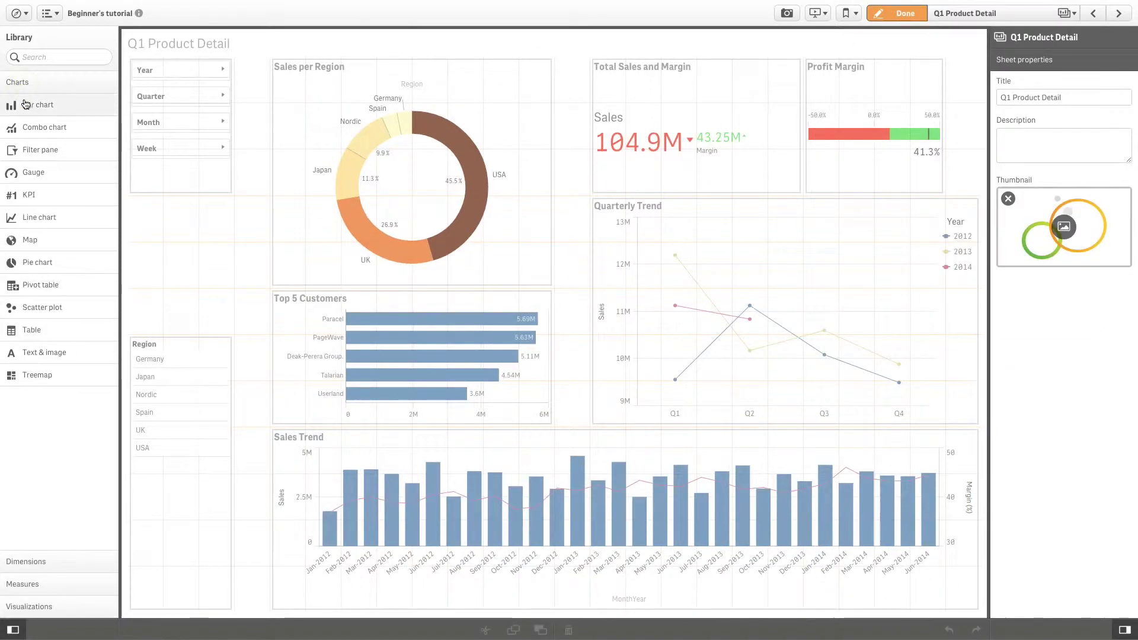
{"action": "left_click_drag", "start_coordinate": [37, 104], "coordinate": [754, 320]}
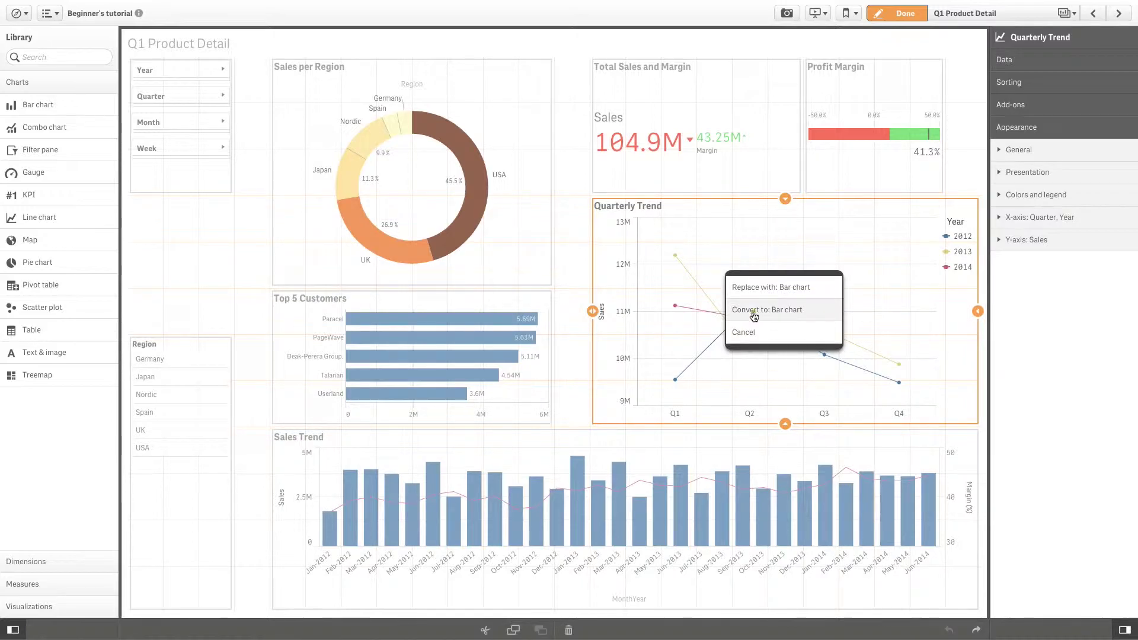
{"action": "left_click", "coordinate": [752, 312]}
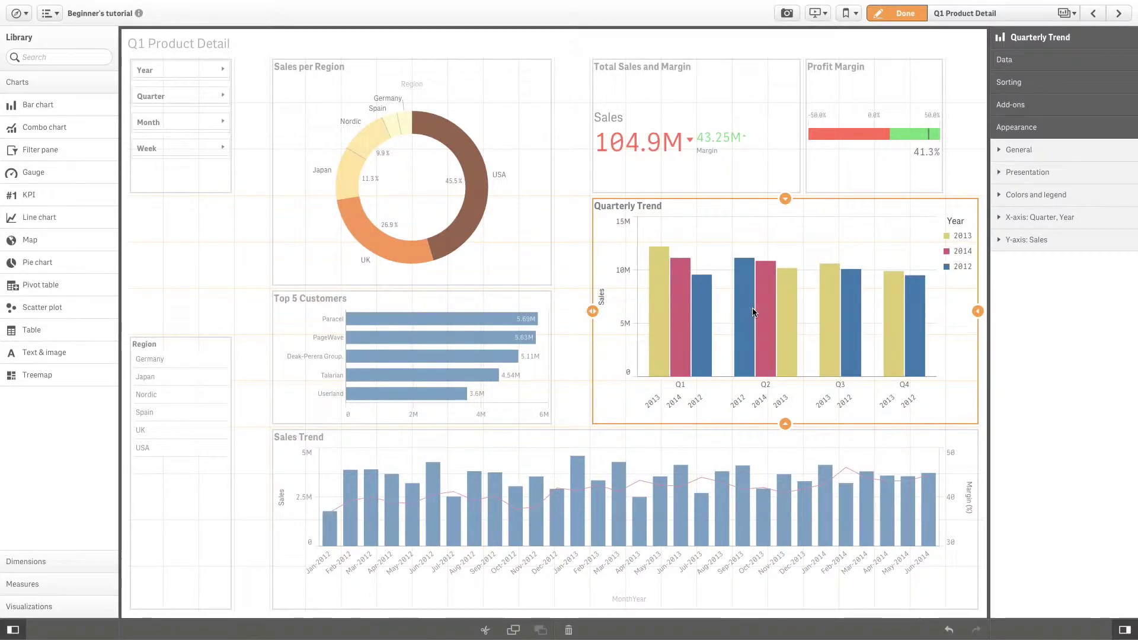
{"action": "left_click", "coordinate": [895, 16]}
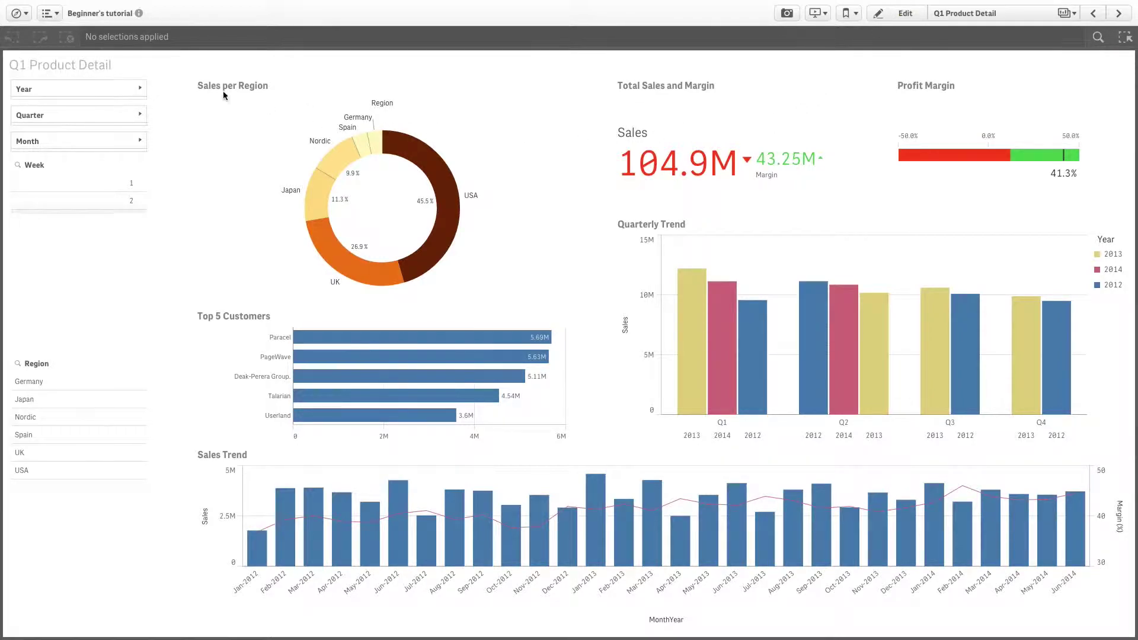
Step: Filter the Q1 Product Detail sheet to quarter Q1
{"action": "left_click", "coordinate": [32, 115]}
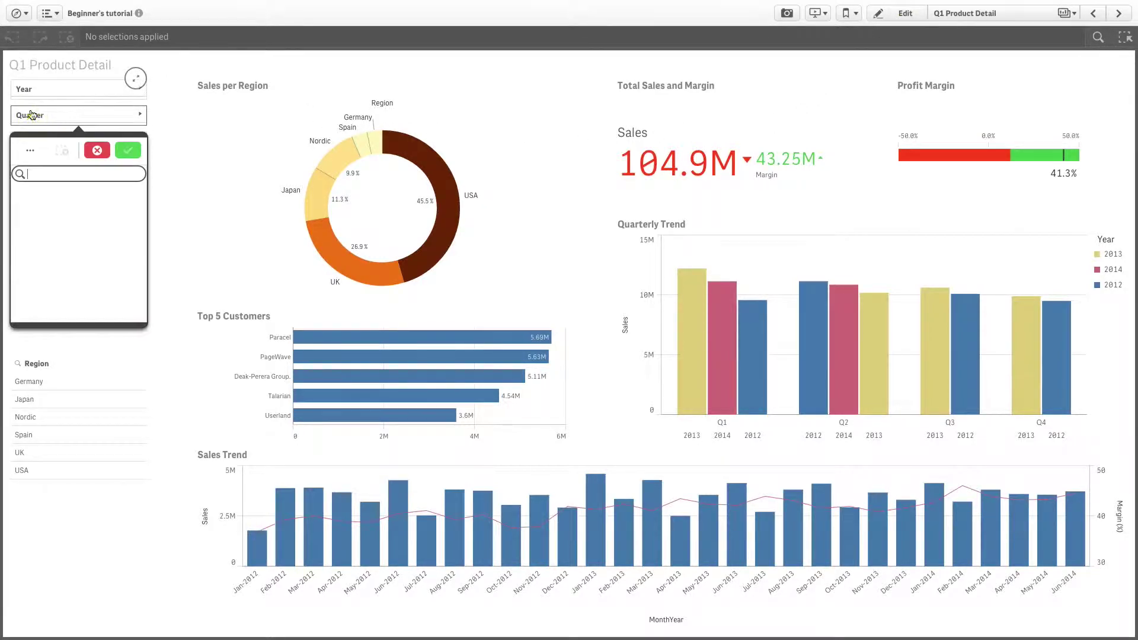
{"action": "left_click", "coordinate": [44, 193]}
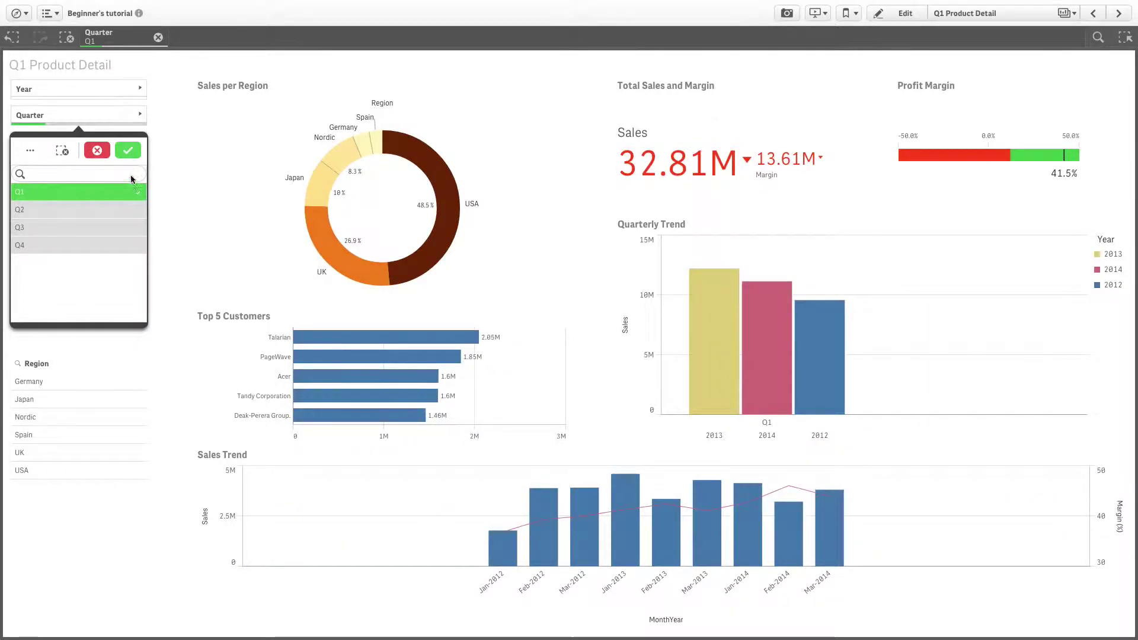
{"action": "left_click", "coordinate": [127, 152]}
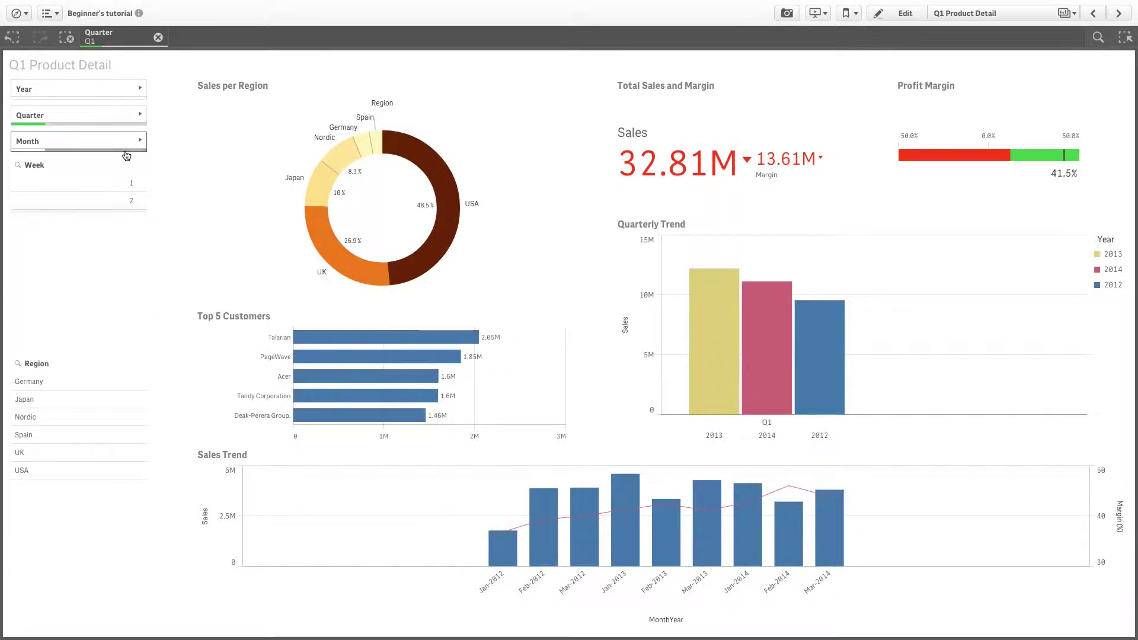
Step: Publish the Q1 Product Detail sheet to the app's community
{"action": "left_click", "coordinate": [59, 18]}
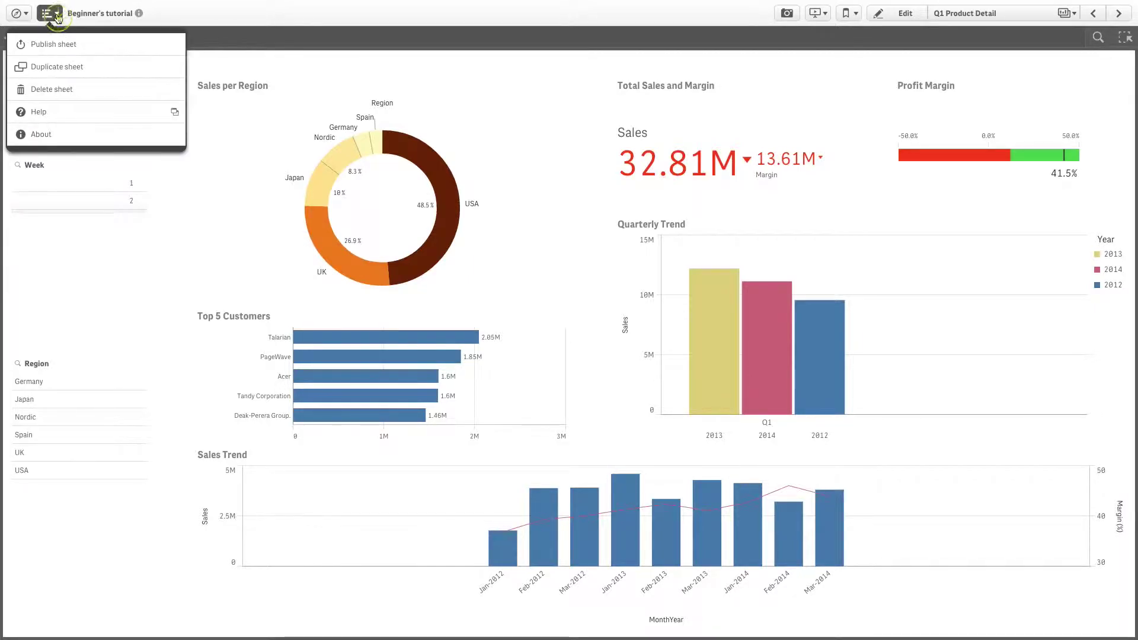
{"action": "left_click", "coordinate": [59, 47]}
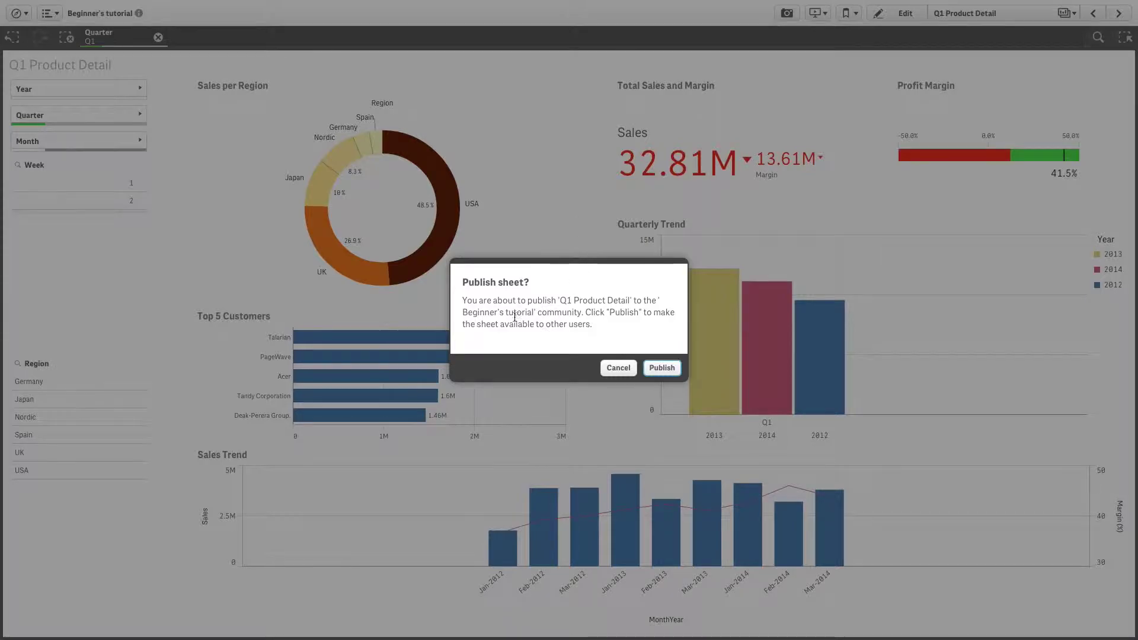
{"action": "left_click", "coordinate": [659, 374]}
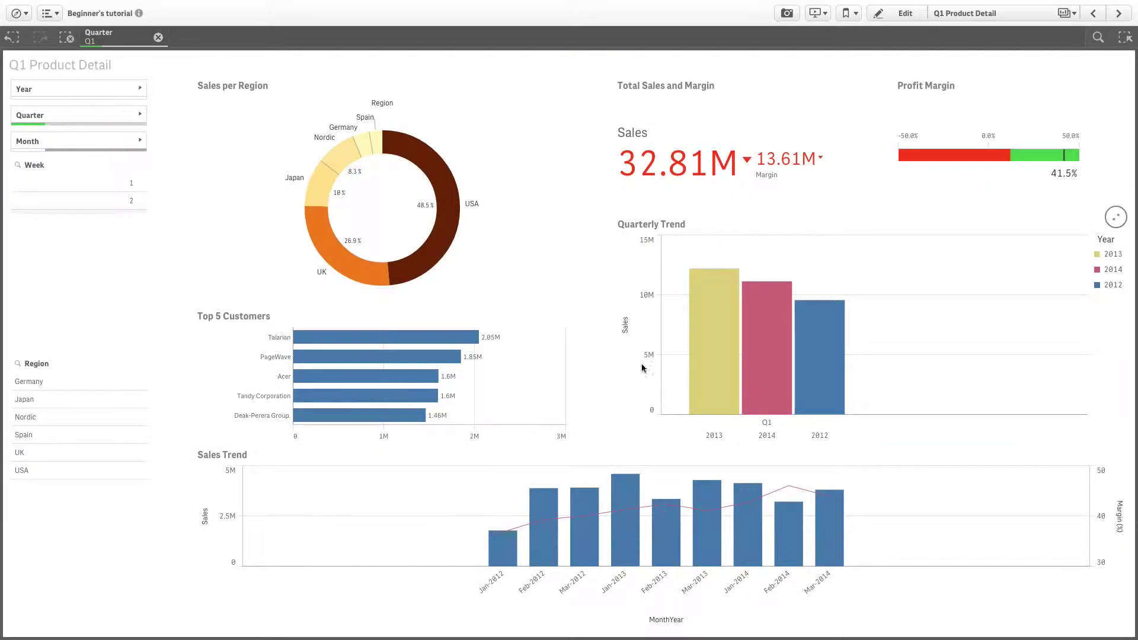
Step: From the app overview, duplicate the Product Details sheet as New Product Details
{"action": "left_click", "coordinate": [20, 13]}
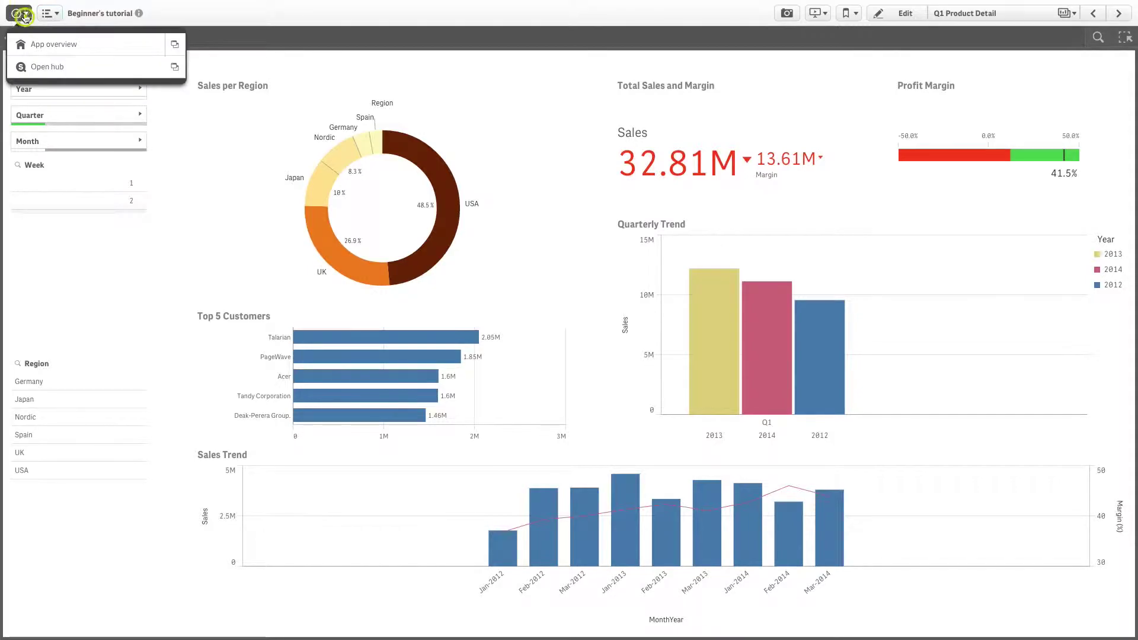
{"action": "left_click", "coordinate": [30, 43]}
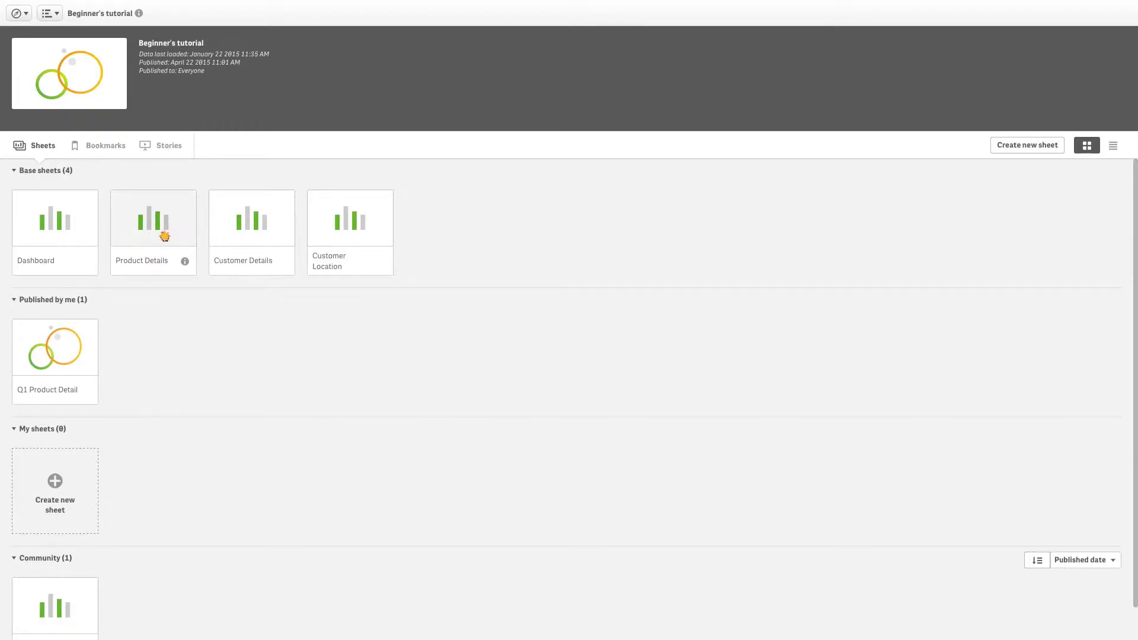
{"action": "right_click", "coordinate": [163, 238]}
{"action": "left_click", "coordinate": [154, 255]}
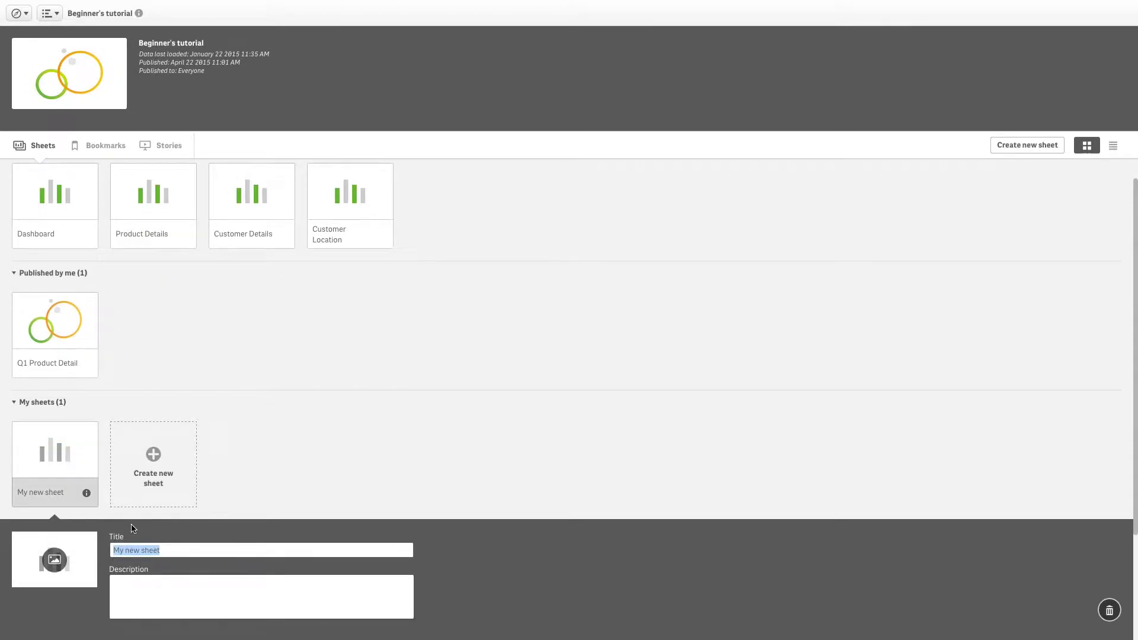
{"action": "type", "text": "New Product Details"}
Step: Publish the New Product Details sheet from its thumbnail menu
{"action": "right_click", "coordinate": [69, 470]}
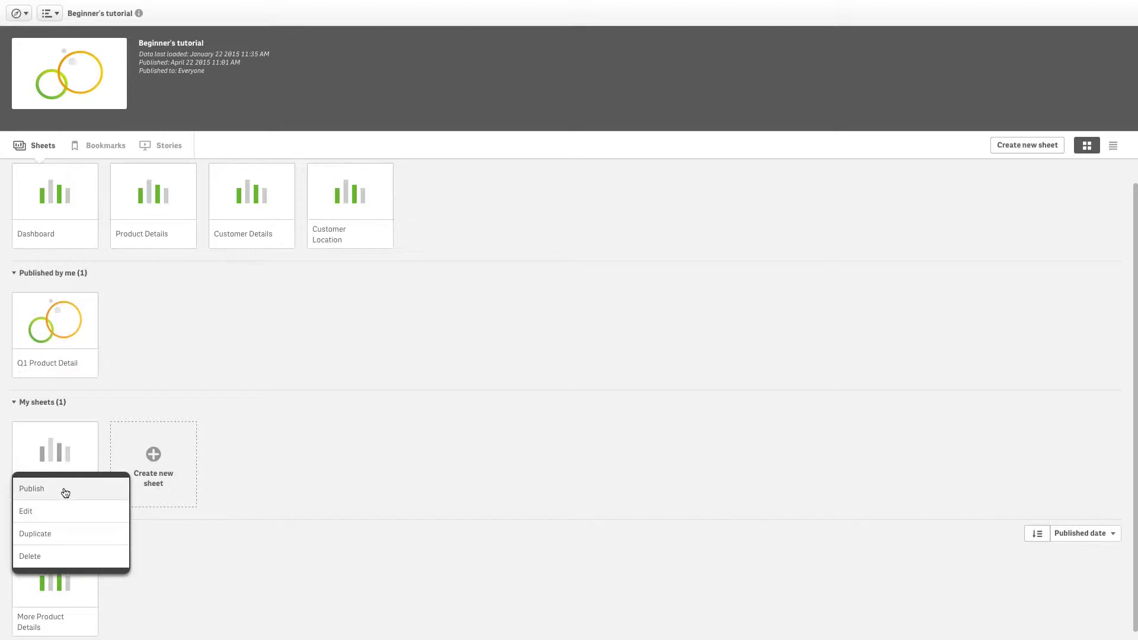
{"action": "left_click", "coordinate": [66, 493]}
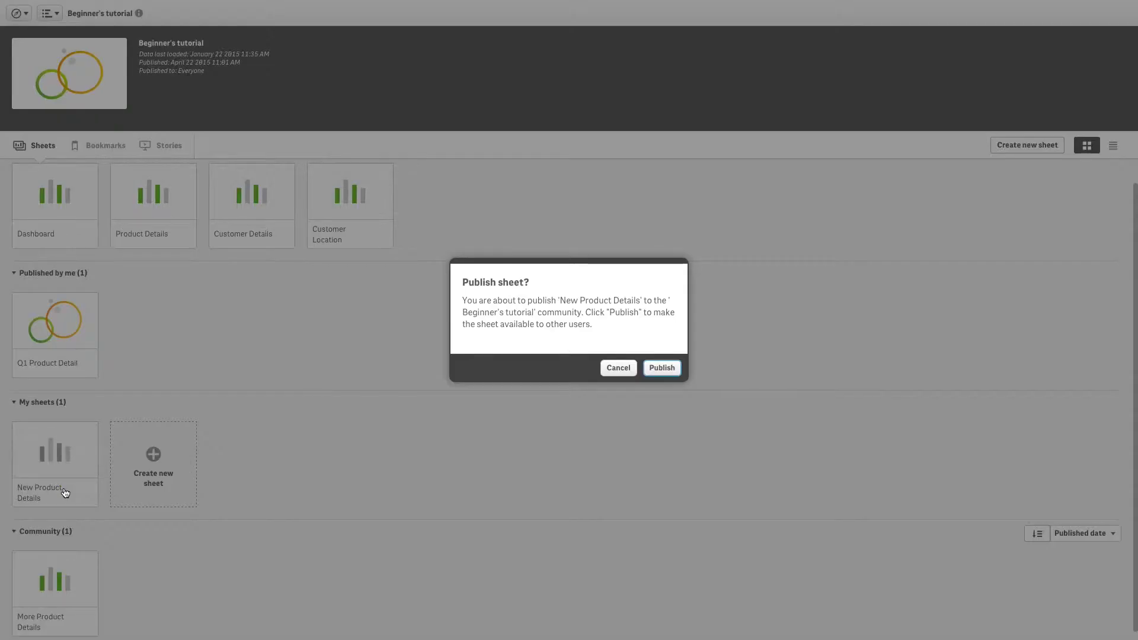
{"action": "left_click", "coordinate": [662, 367]}
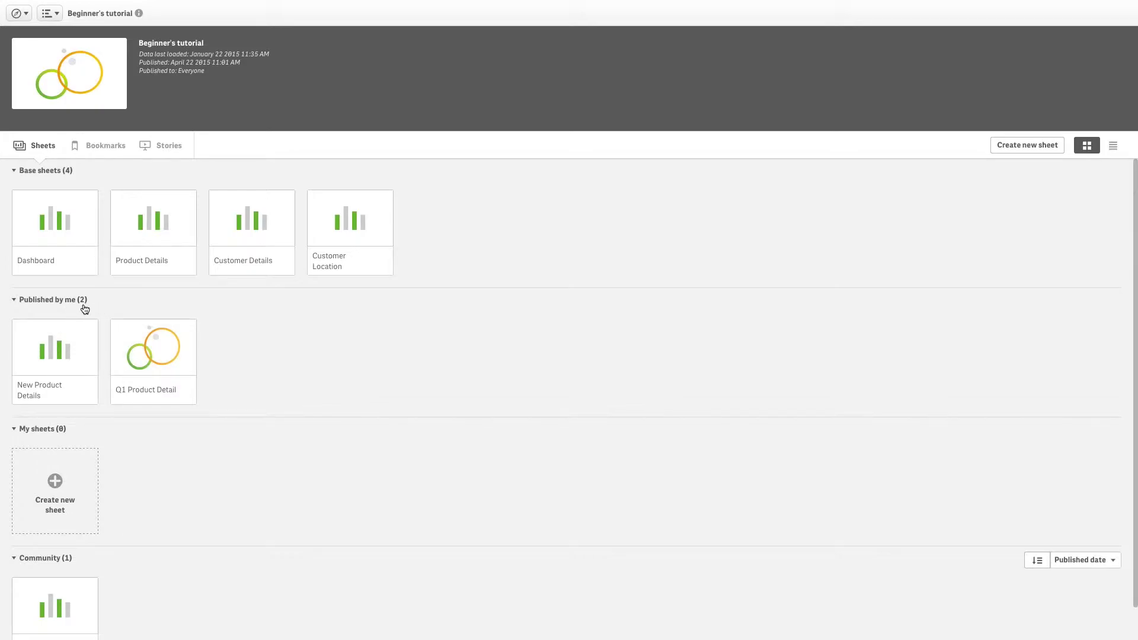
{"action": "scroll", "coordinate": [189, 417], "scroll_direction": "down", "scroll_amount": 1}
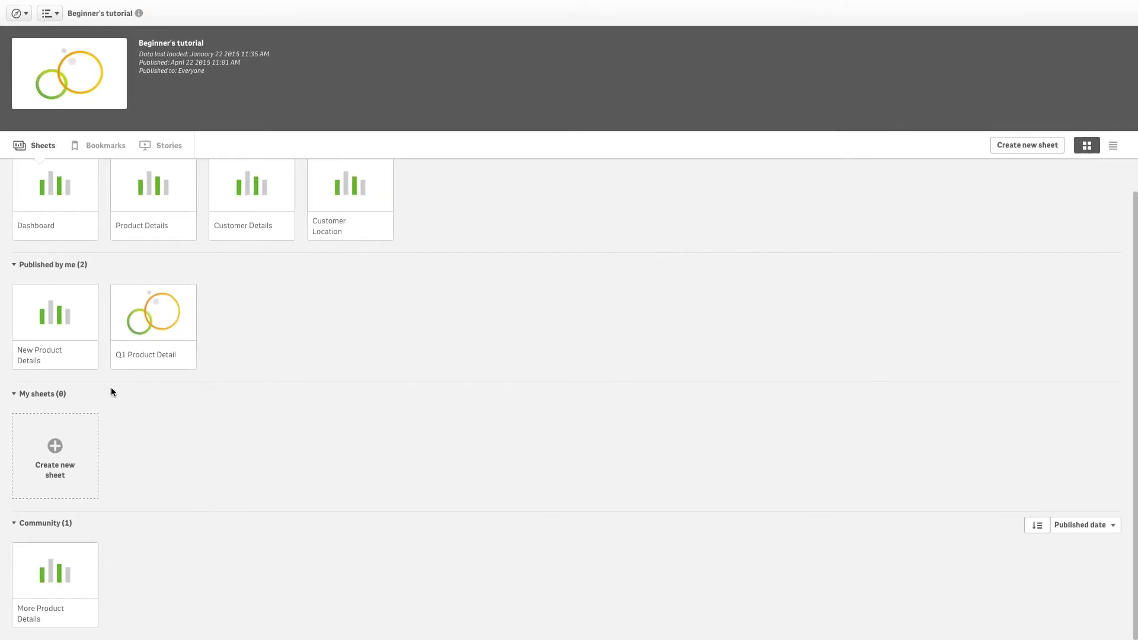
Step: Unpublish New Product Details and give its Product Treemap a diverging blue-to-red gradient
{"action": "left_click", "coordinate": [68, 328]}
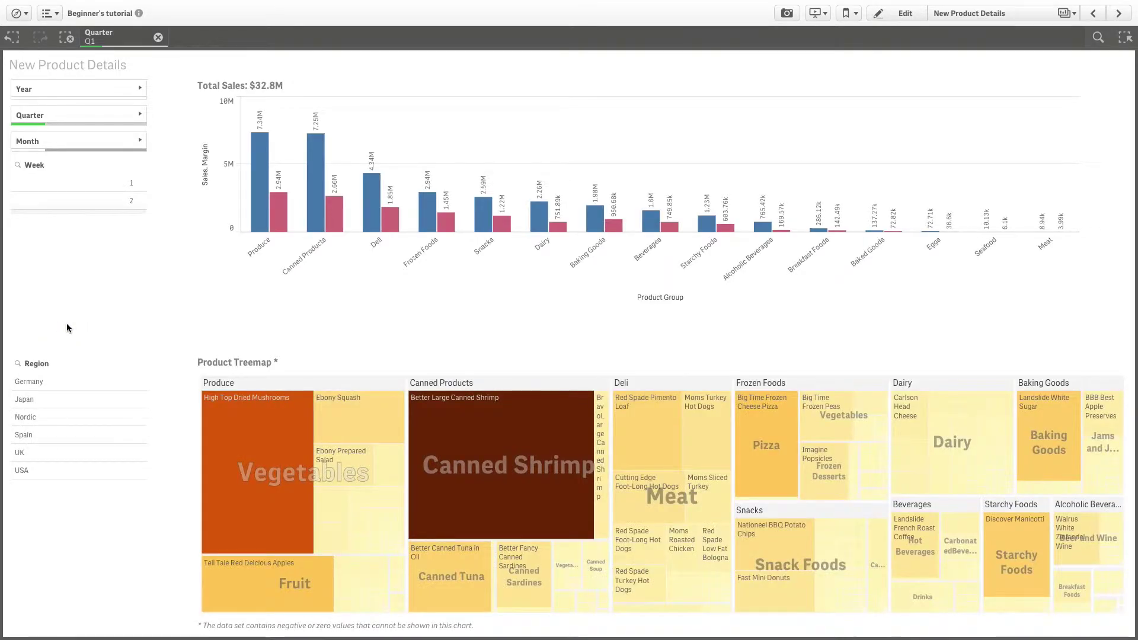
{"action": "left_click", "coordinate": [889, 16]}
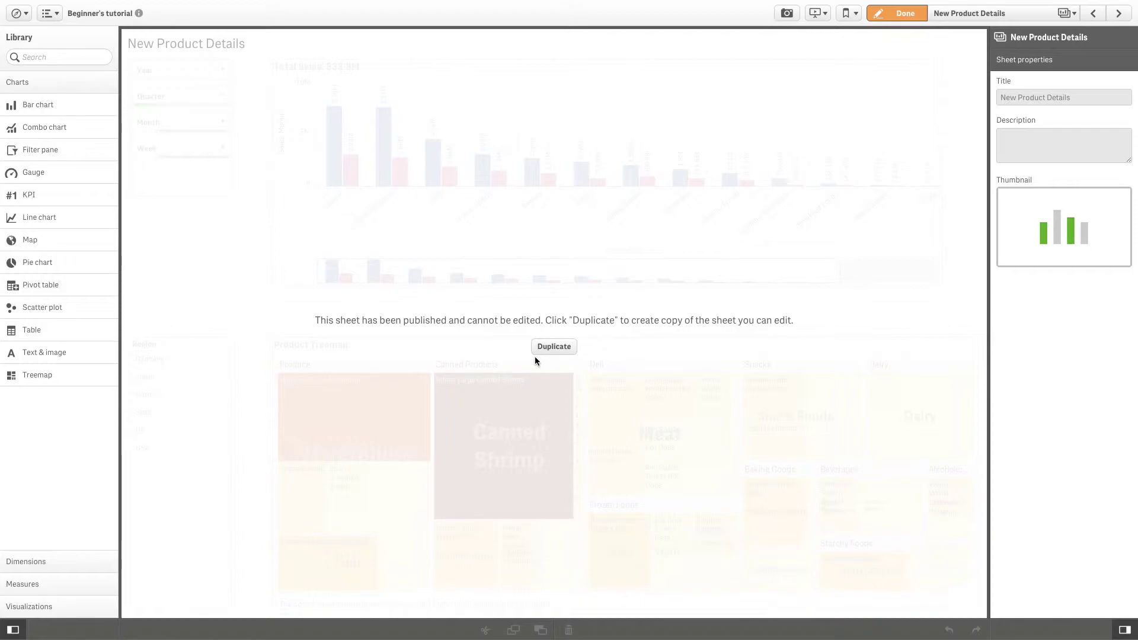
{"action": "left_click", "coordinate": [52, 14]}
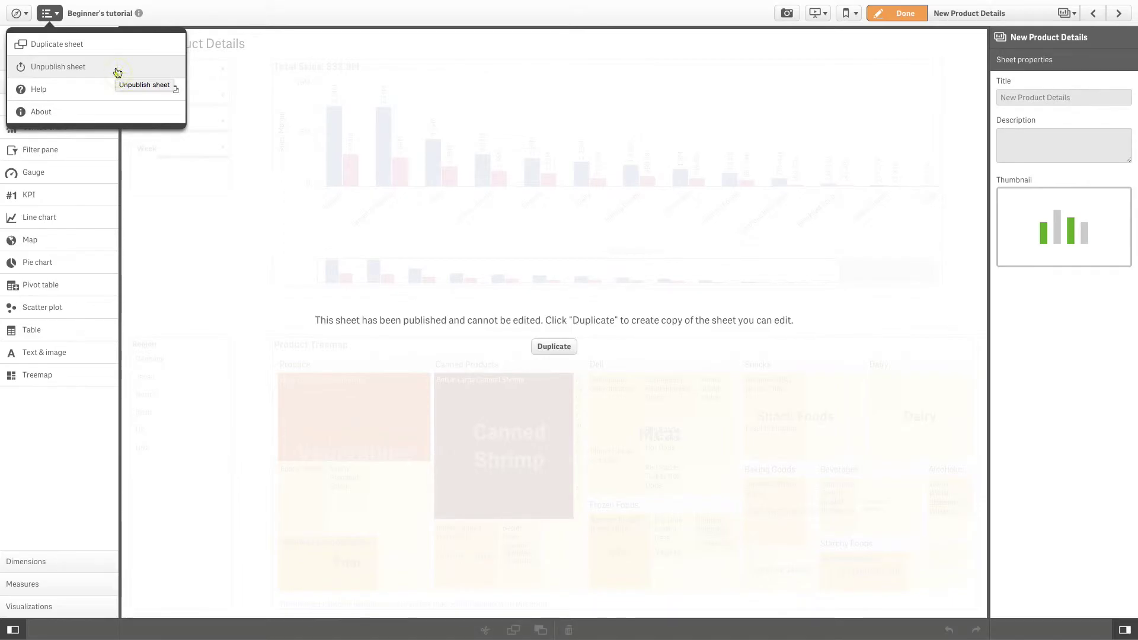
{"action": "left_click", "coordinate": [117, 72]}
{"action": "left_click", "coordinate": [664, 373]}
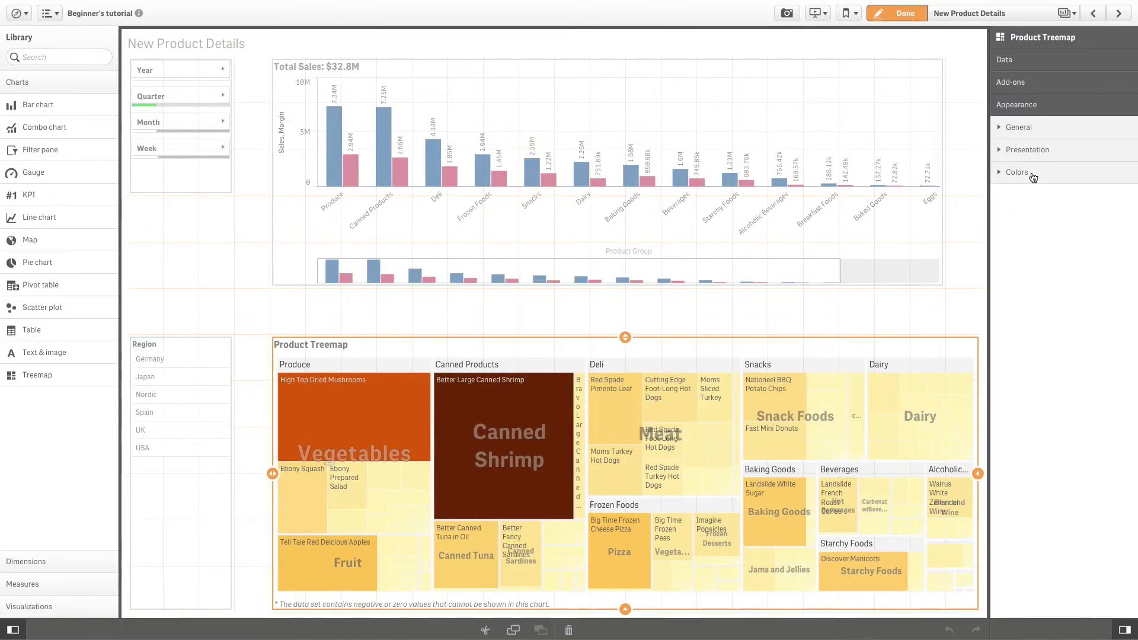
{"action": "left_click", "coordinate": [1033, 177]}
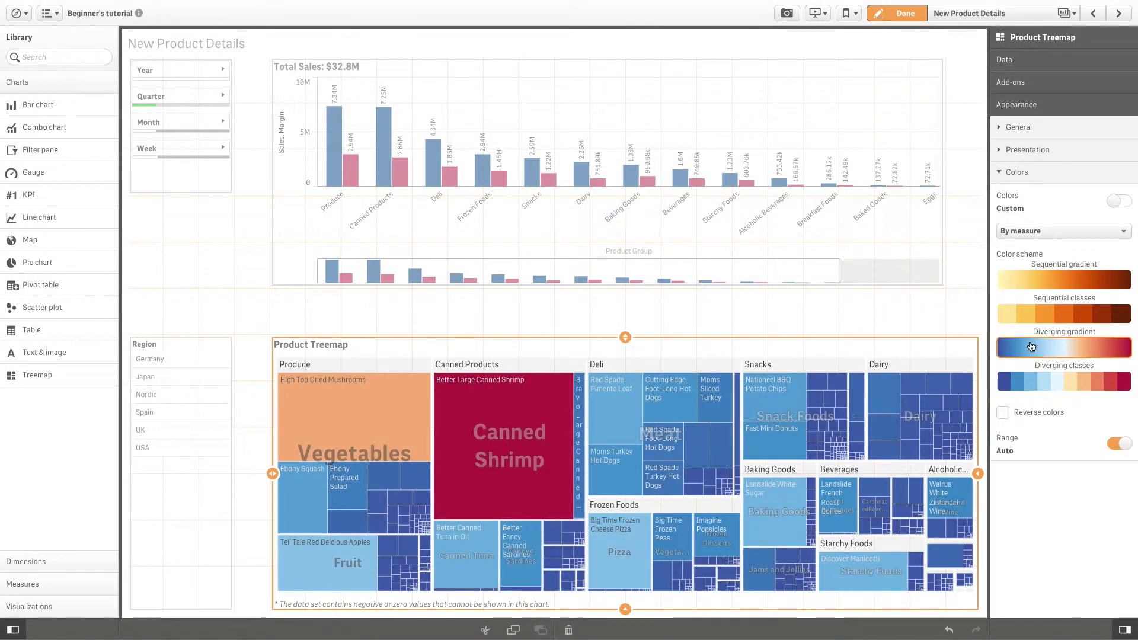
{"action": "left_click", "coordinate": [896, 14]}
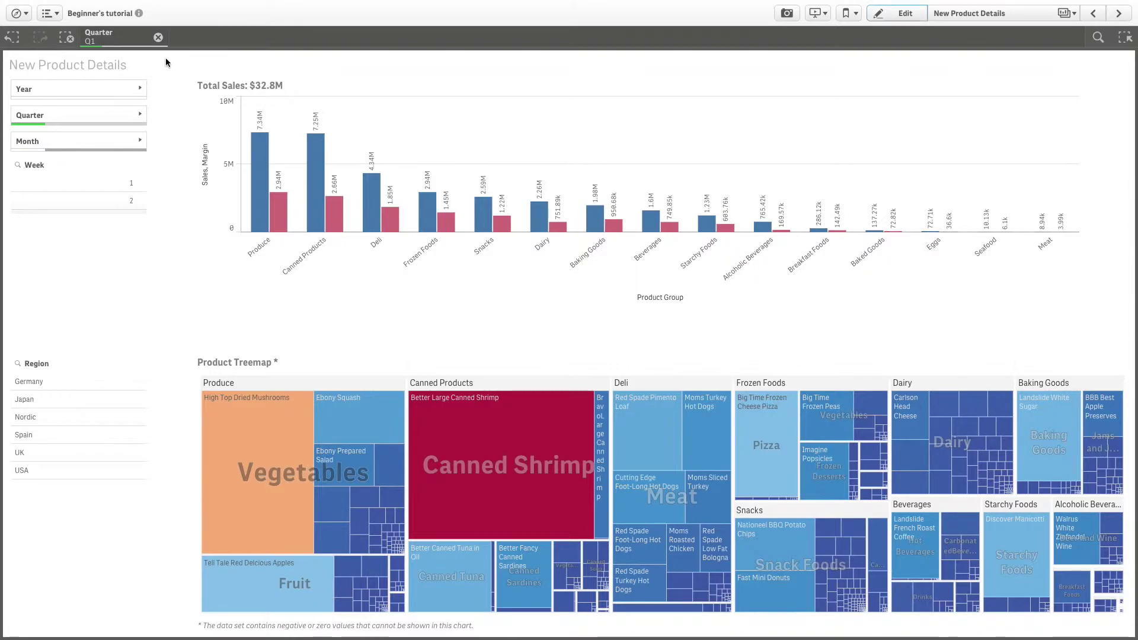
Step: Return to the Beginner's tutorial app overview from the New Product Details sheet
{"action": "left_click", "coordinate": [17, 14]}
{"action": "left_click", "coordinate": [35, 45]}
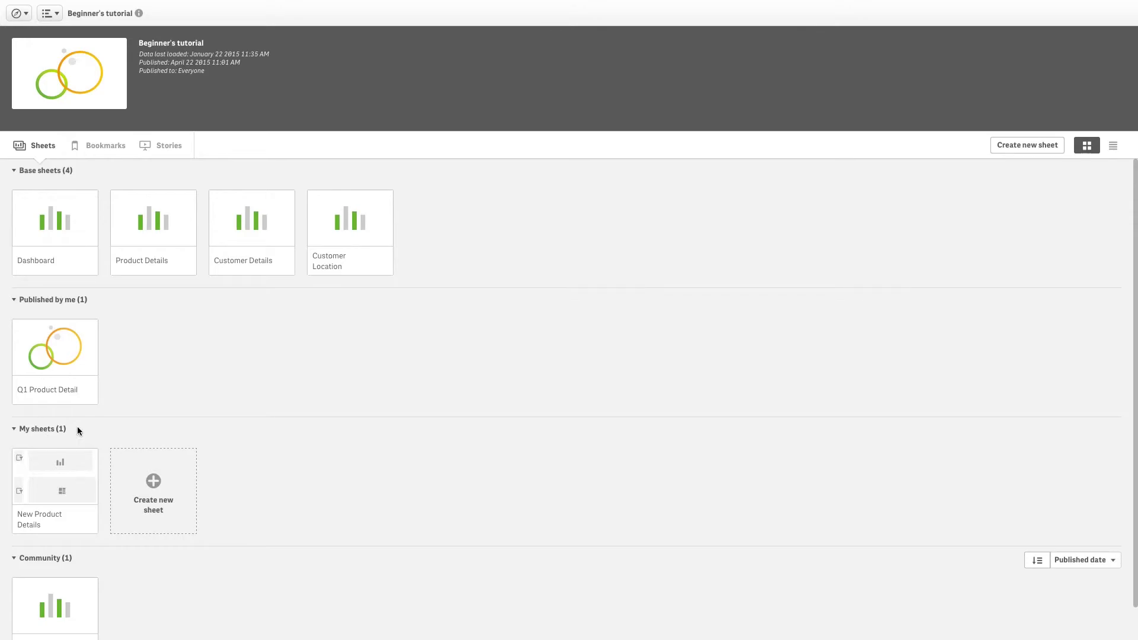
Step: Unpublish the Q1 Product Detail sheet from its tile menu
{"action": "right_click", "coordinate": [66, 350]}
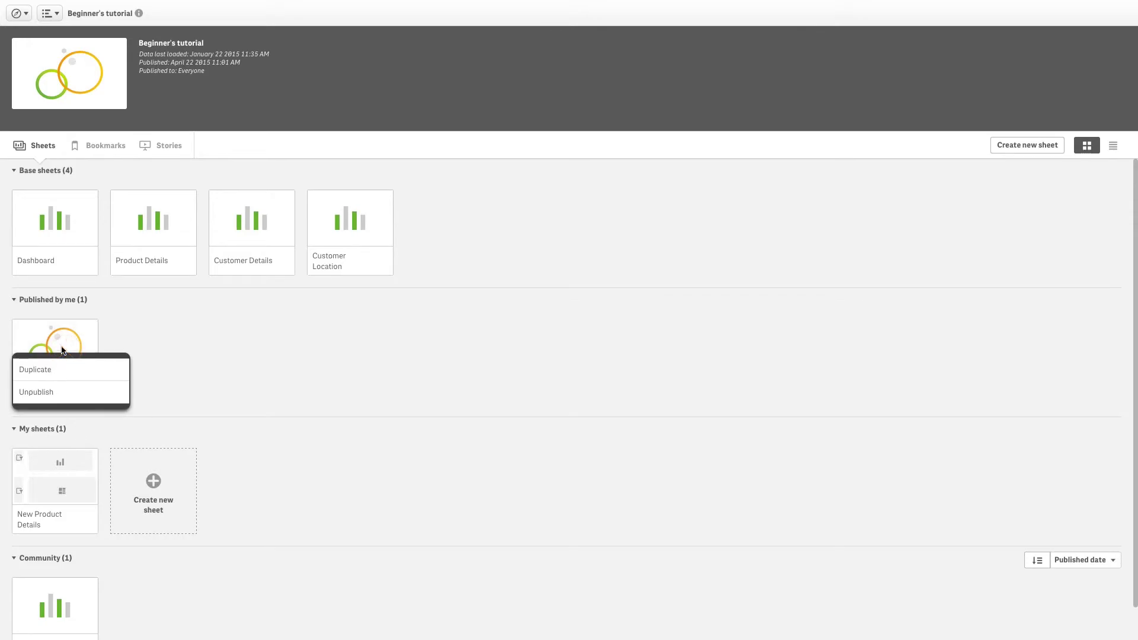
{"action": "left_click", "coordinate": [56, 397]}
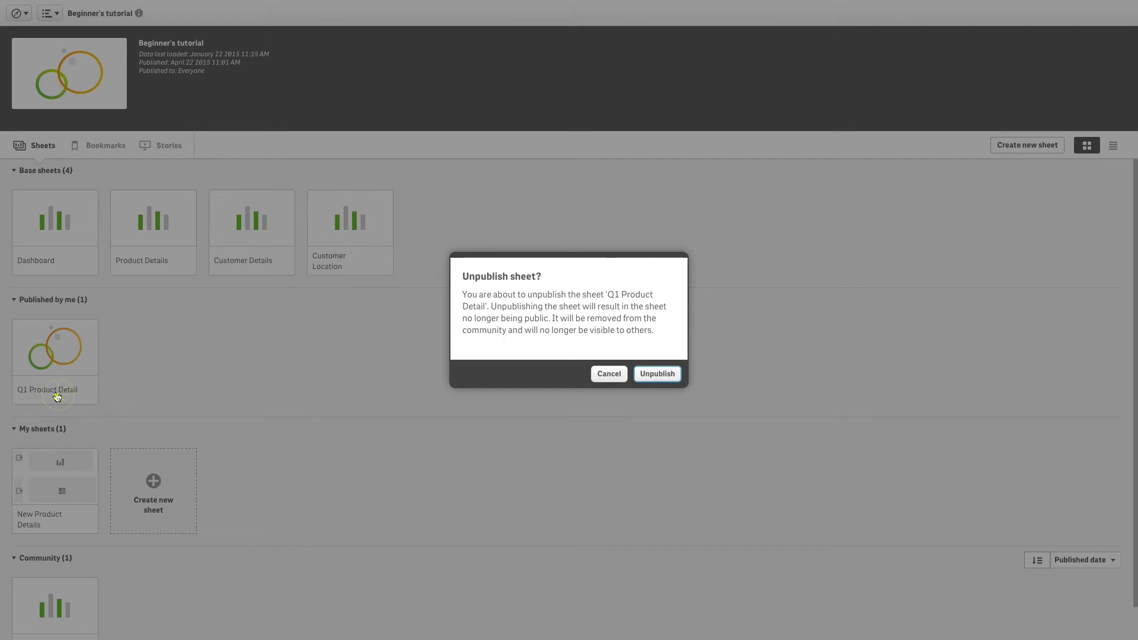
{"action": "left_click", "coordinate": [659, 374]}
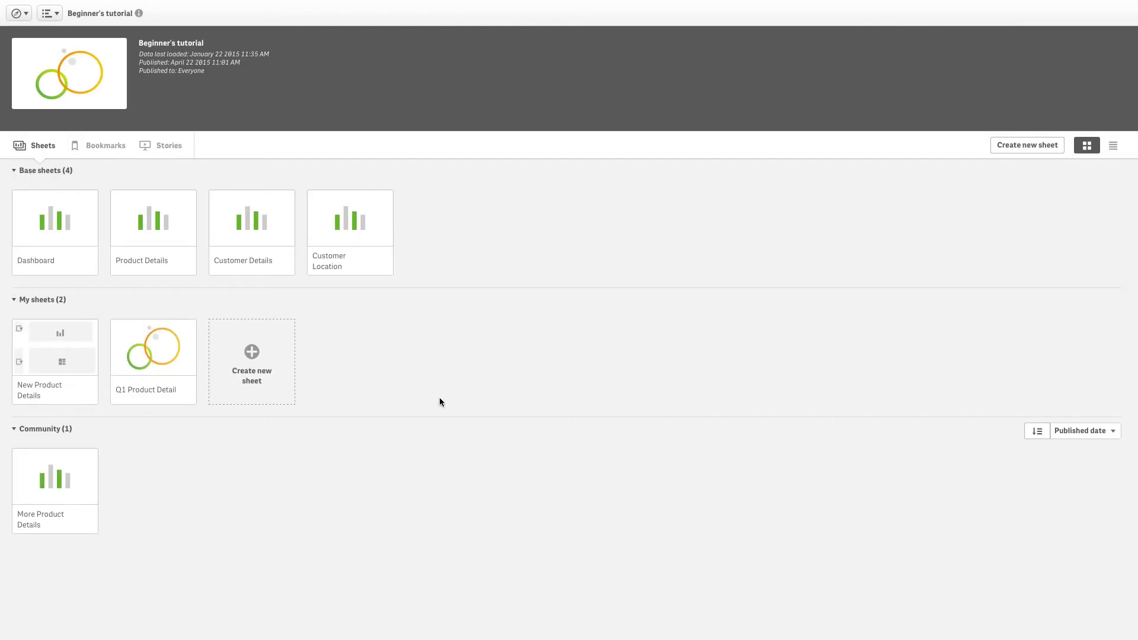